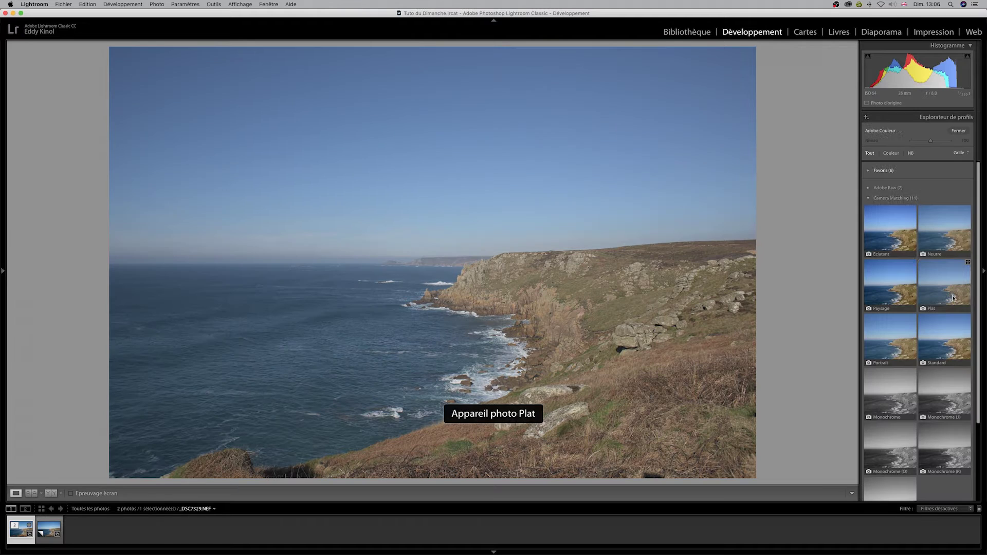
# Step: Apply the Appareil photo Plat camera profile and close the profile browser
pyautogui.click(960, 130)
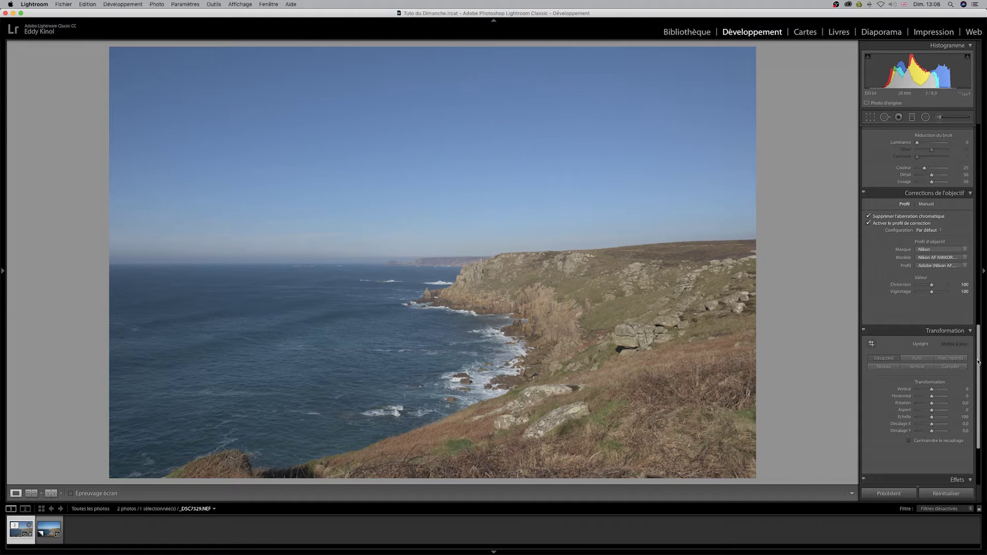
# Step: Sample the white balance from the white surf near the rocks and set Correction du voile to +33
pyautogui.moveTo(978, 361); pyautogui.dragTo(970, 120)
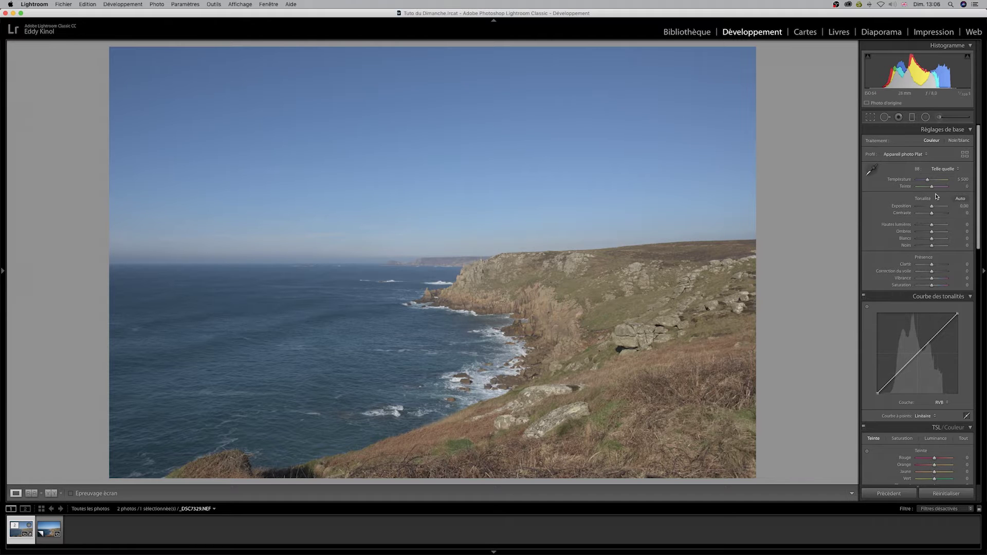
pyautogui.click(870, 169)
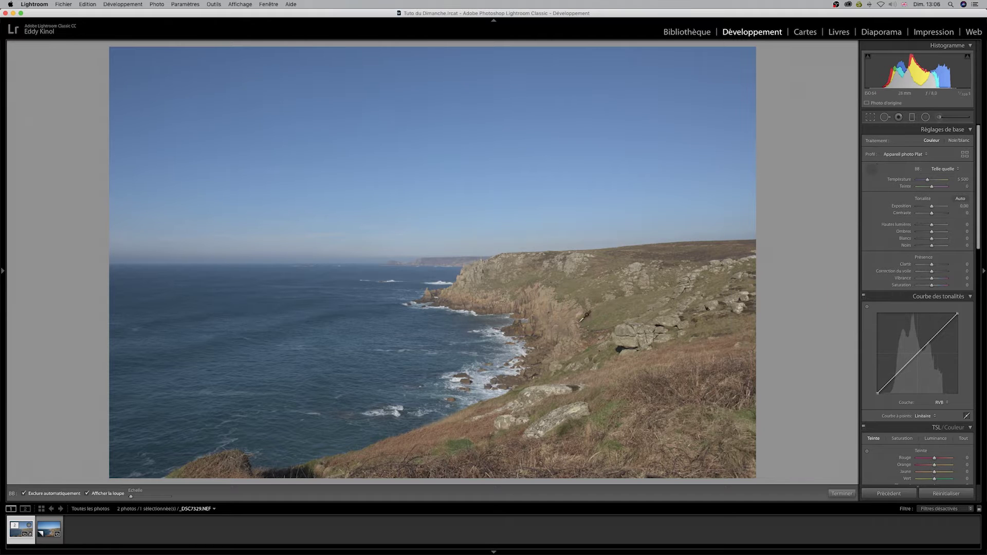
pyautogui.click(479, 380)
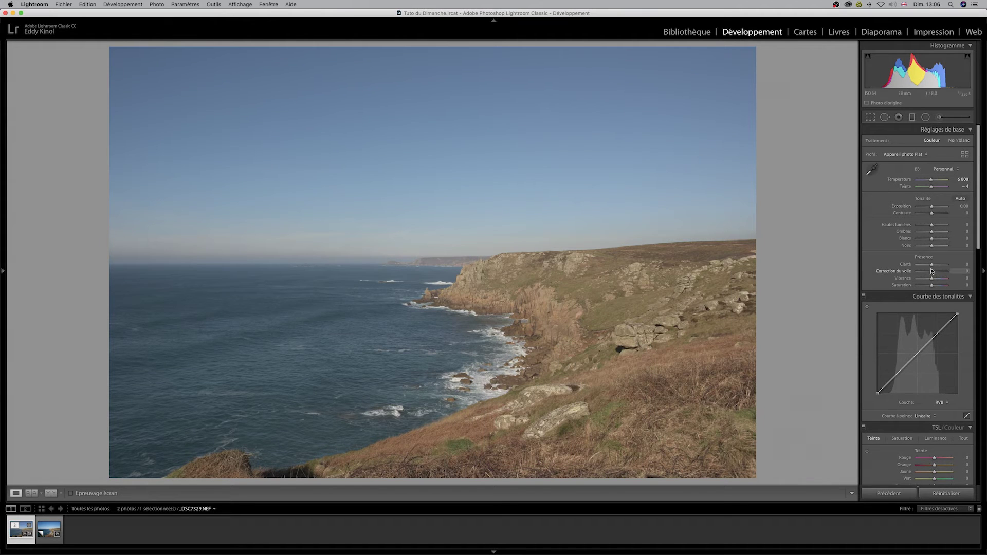
pyautogui.moveTo(932, 273); pyautogui.dragTo(937, 273)
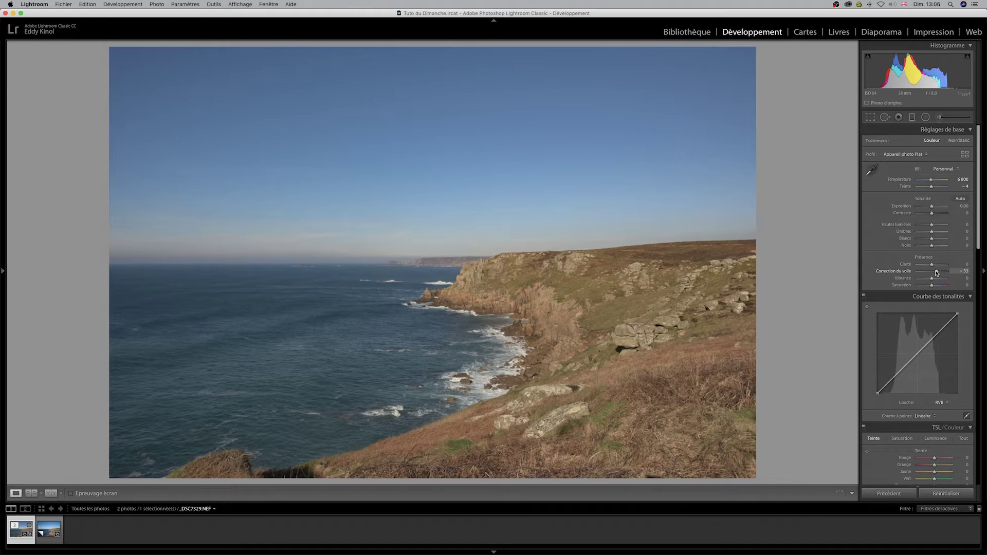
# Step: Crop the photo to 16 x 9 with a 0.06 angle, trimming mainly the upper sky and the sea at the far left
pyautogui.click(870, 117)
pyautogui.moveTo(960, 164); pyautogui.dragTo(962, 164)
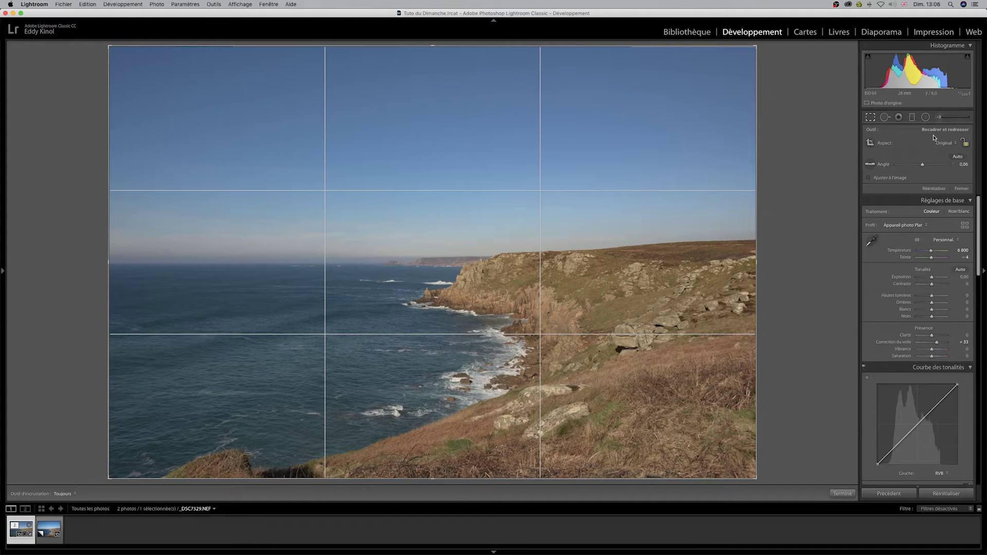
pyautogui.click(957, 144)
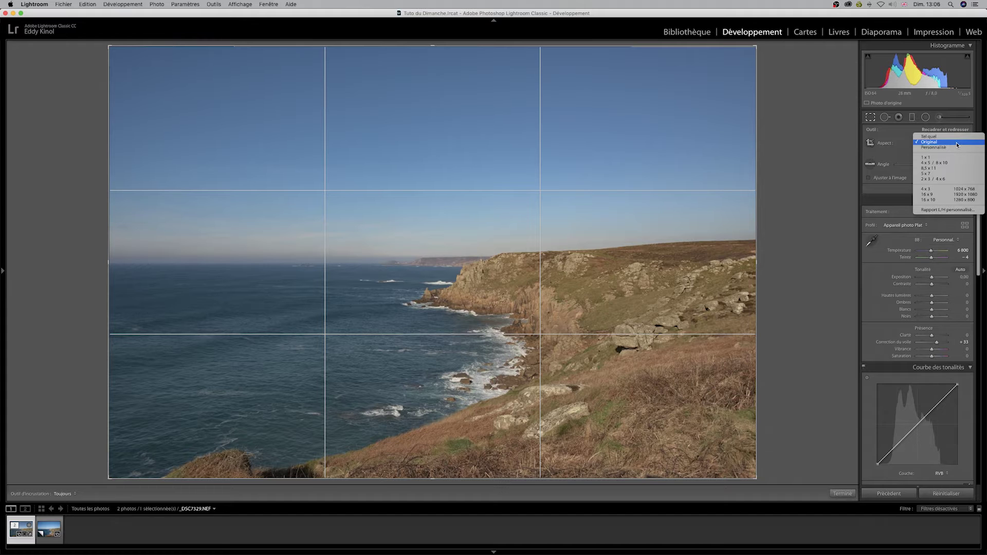
pyautogui.click(943, 195)
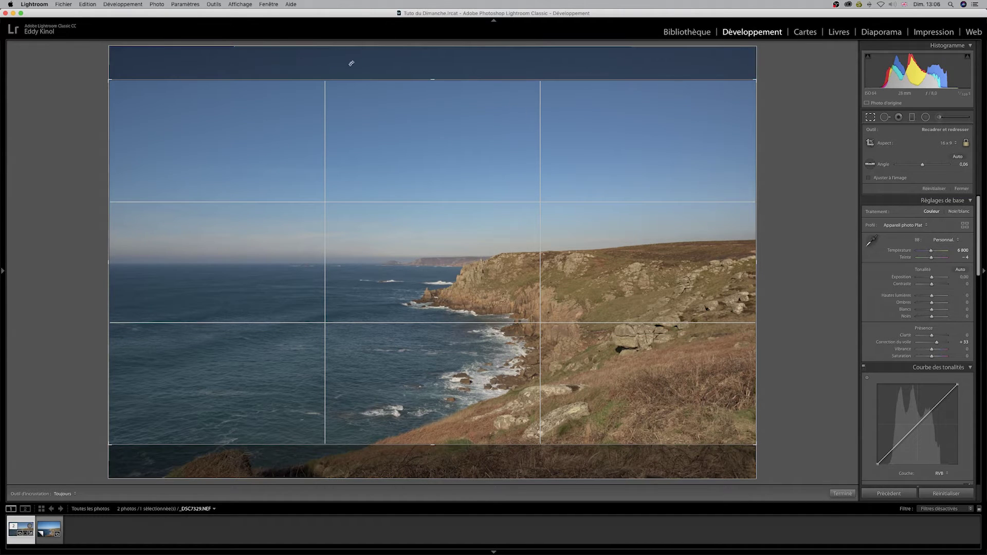
pyautogui.moveTo(334, 81); pyautogui.dragTo(384, 175)
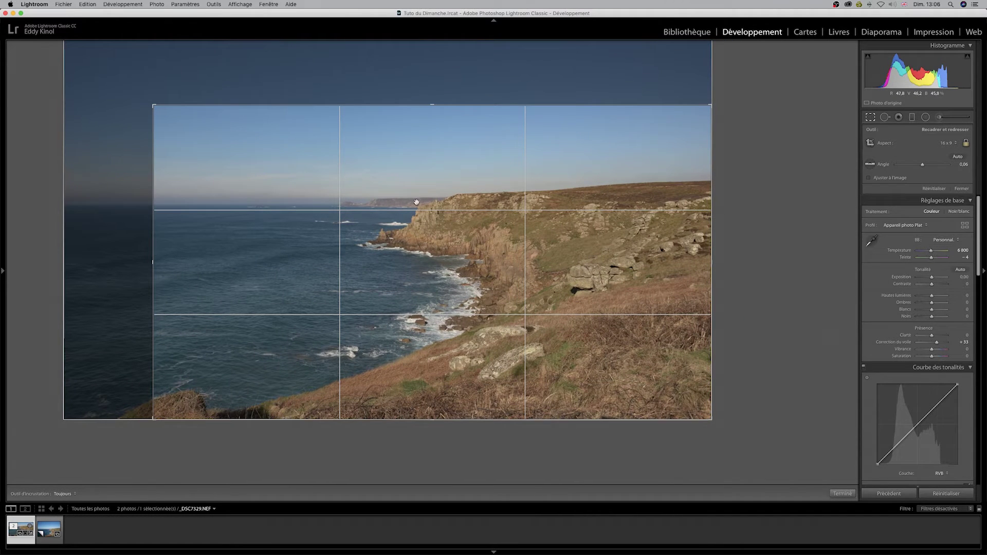
pyautogui.moveTo(381, 179); pyautogui.dragTo(409, 188)
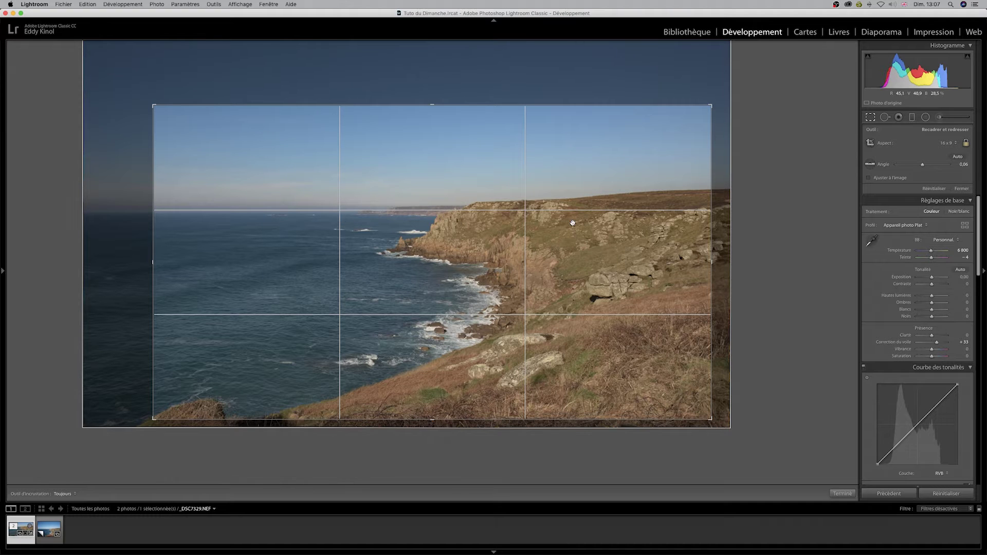
pyautogui.press('Return')
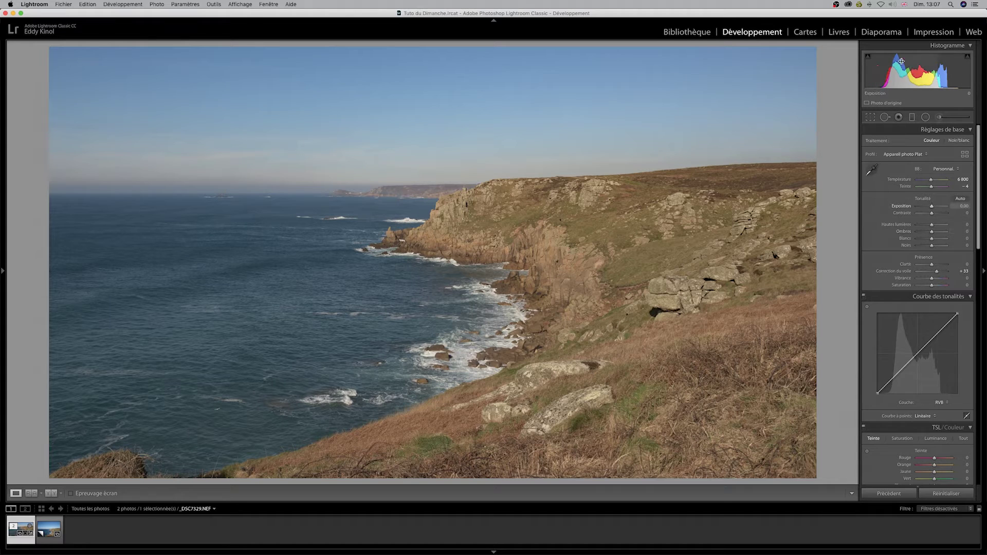
# Step: Set the photo's highlights to -43, shadows to +41, whites to +59 and blacks to -52
pyautogui.moveTo(933, 239)
pyautogui.mouseDown()
pyautogui.moveTo(949, 240)
pyautogui.moveTo(921, 248)
pyautogui.moveTo(922, 227)
pyautogui.moveTo(938, 232)
pyautogui.moveTo(926, 226)
pyautogui.mouseUp()
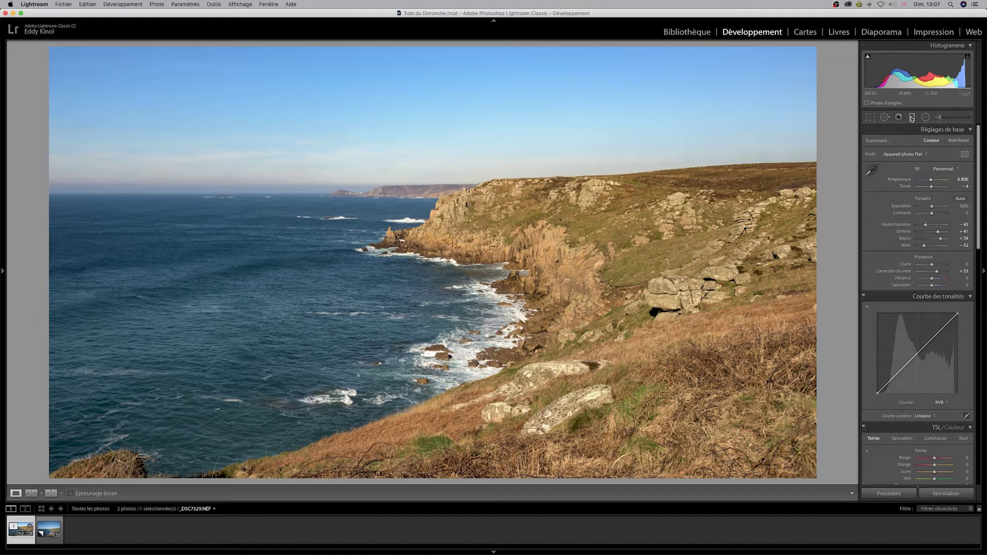
# Step: Paint an adjustment brush mask with contrast 31 and clarity 25 over the cliffs and rocks, with the mask overlay shown
pyautogui.click(939, 116)
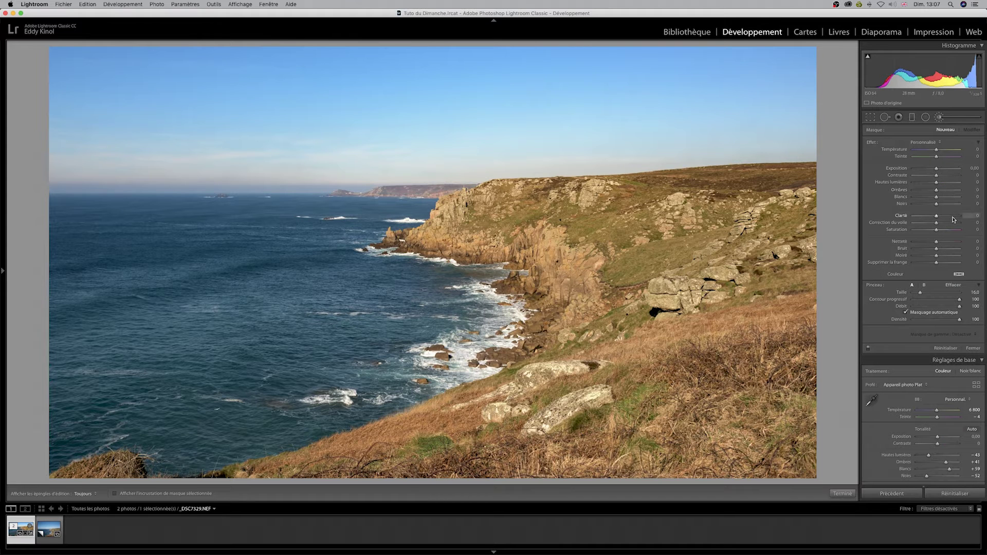
pyautogui.moveTo(936, 175); pyautogui.dragTo(944, 176)
pyautogui.click(115, 493)
pyautogui.scroll(-1, 564, 276)
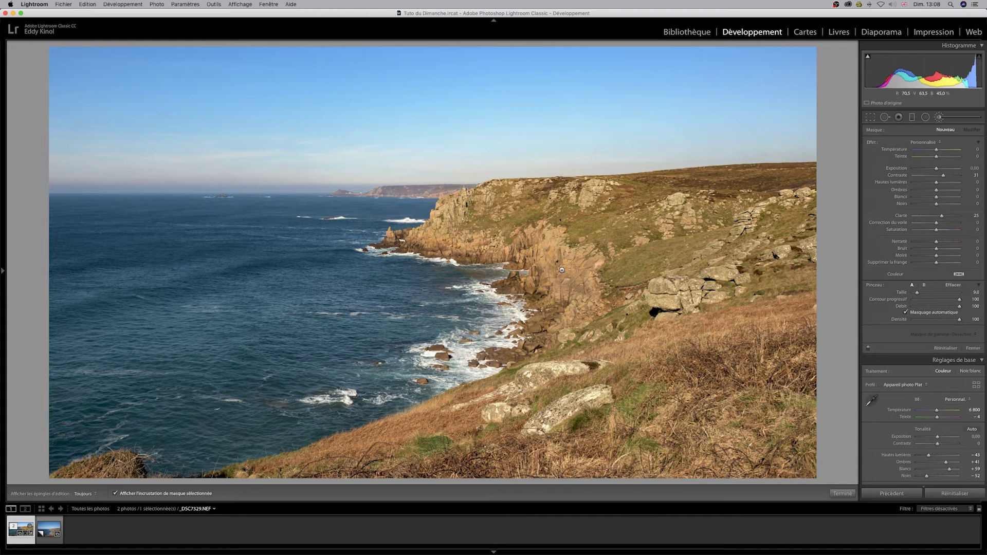
pyautogui.moveTo(578, 291); pyautogui.dragTo(545, 245)
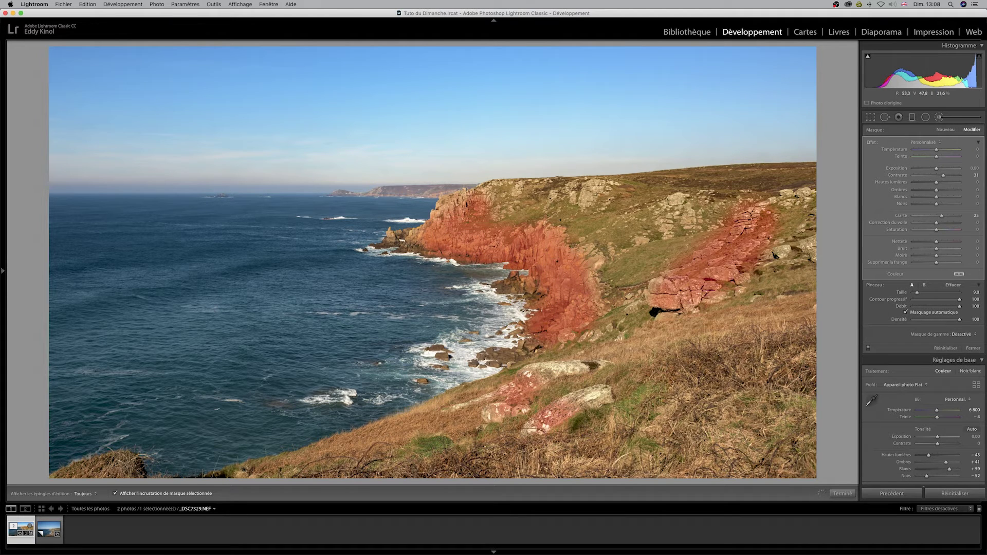
# Step: Hide the mask overlay and set the rock mask's exposure to 0.16 and clarity to 59
pyautogui.press('o')
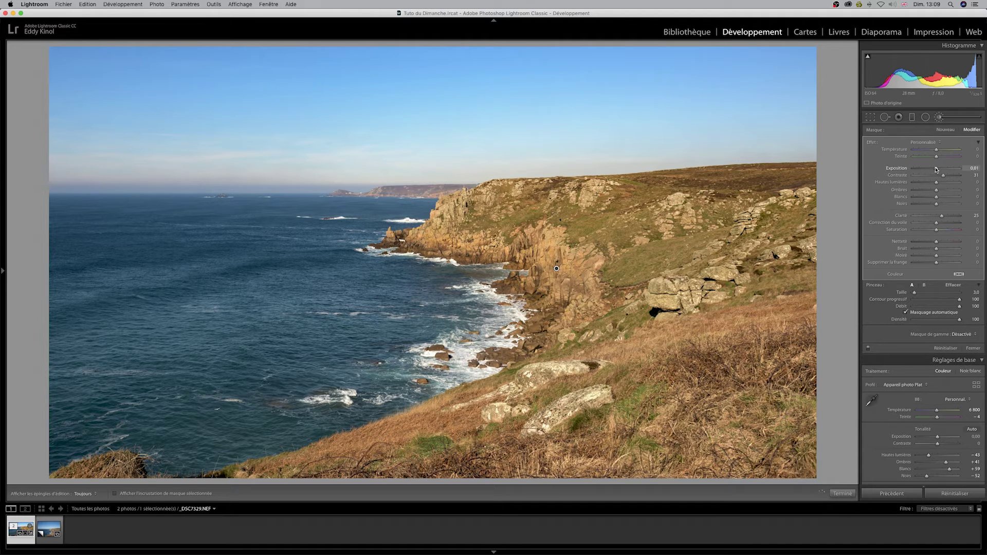
pyautogui.press('Up')
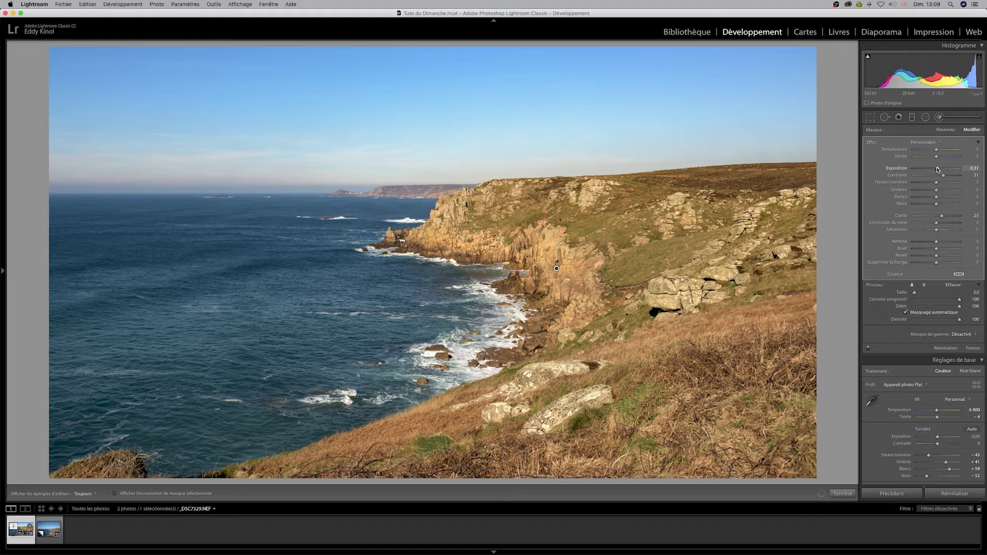
pyautogui.press('Up')
pyautogui.press('Down')
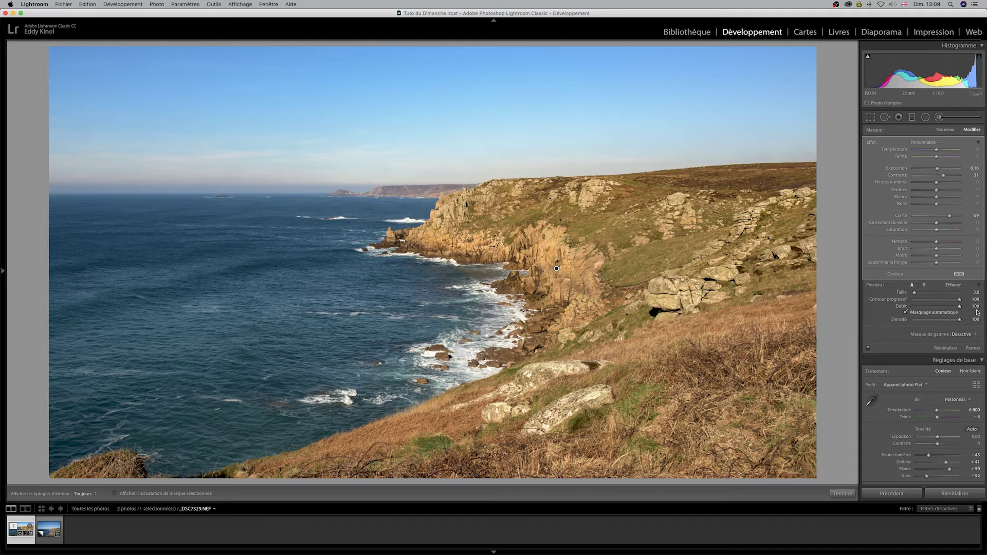
# Step: Prepare a new brush adjustment with contrast -64, clarity -57 and saturation 40
pyautogui.click(949, 131)
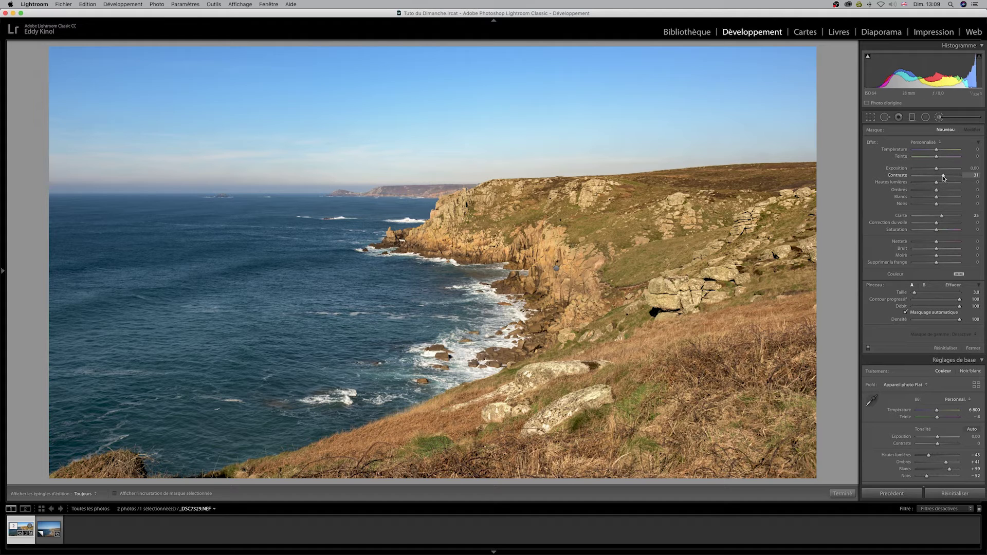
pyautogui.moveTo(940, 217); pyautogui.dragTo(923, 217)
pyautogui.moveTo(943, 175); pyautogui.dragTo(921, 175)
pyautogui.moveTo(935, 170)
pyautogui.mouseDown()
pyautogui.moveTo(924, 170)
pyautogui.moveTo(952, 170)
pyautogui.moveTo(937, 170)
pyautogui.mouseUp()
pyautogui.moveTo(936, 232); pyautogui.dragTo(943, 231)
# Step: Paint the grassy slopes with the new brush and set that mask's contrast to -16
pyautogui.click(629, 265)
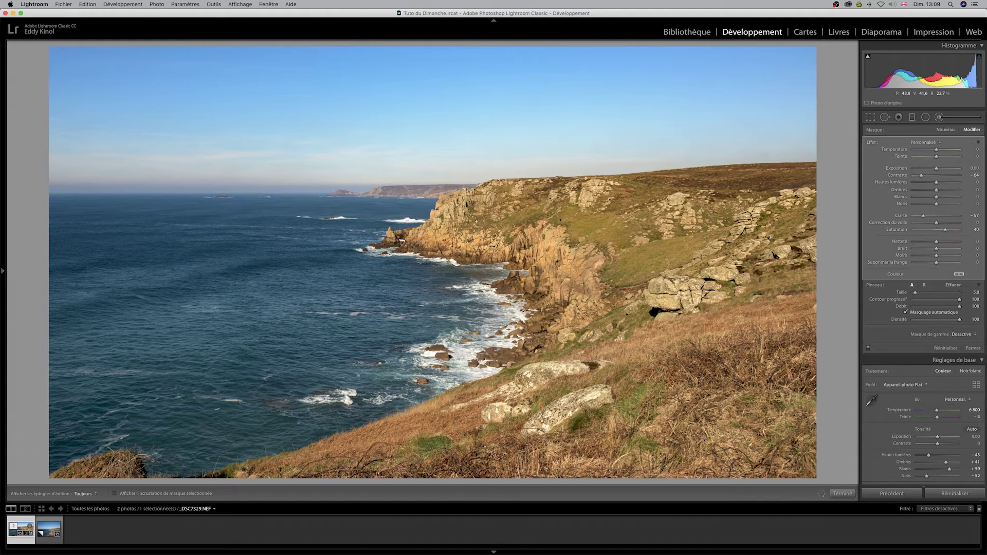
pyautogui.scroll(-4, 771, 450)
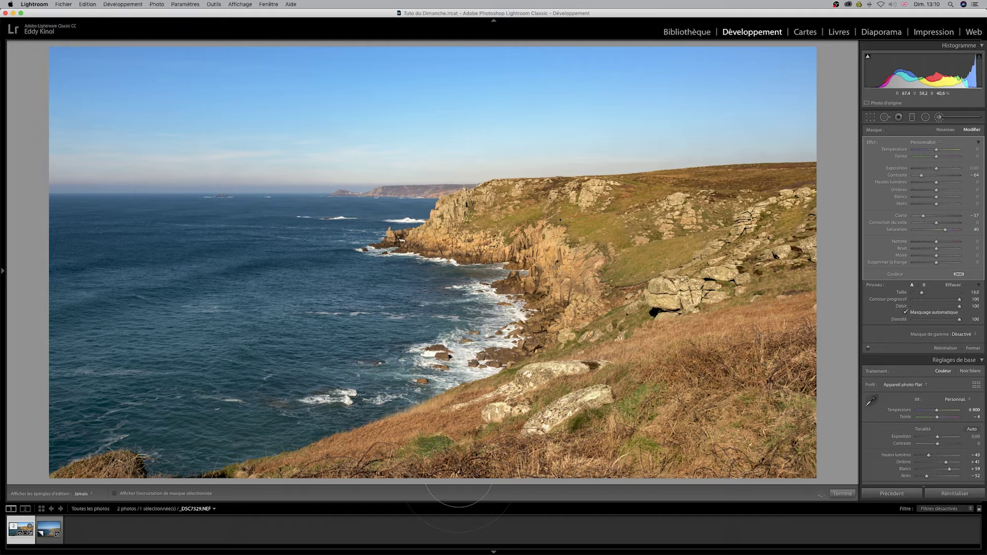
pyautogui.click(936, 175)
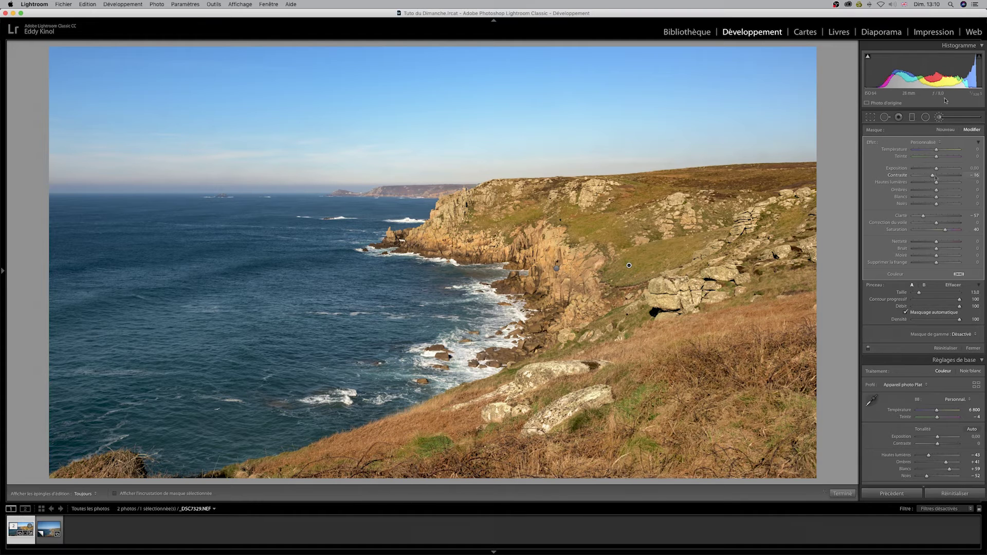
# Step: Prepare another brush adjustment from reset values with exposure 0.47, clarity -56 and saturation 12
pyautogui.click(949, 131)
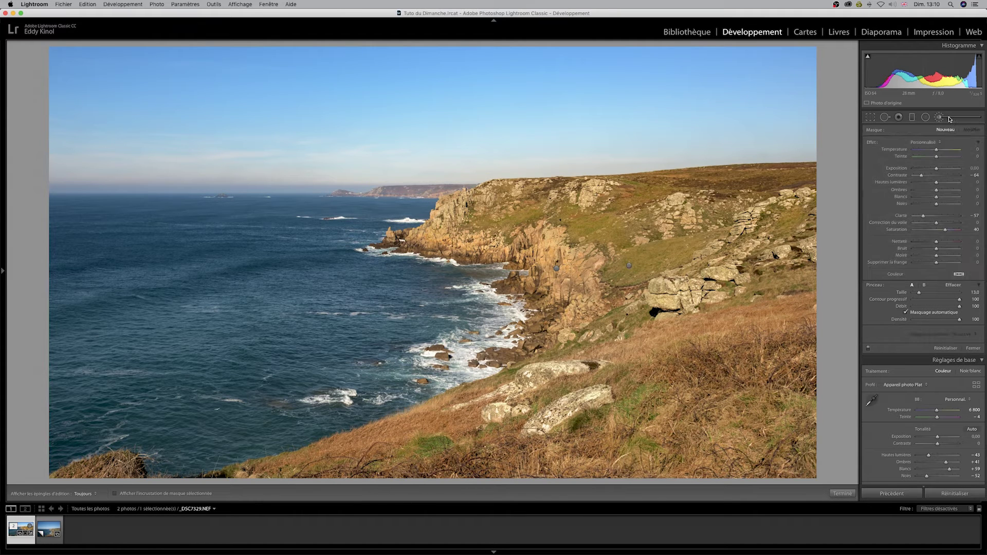
pyautogui.press('alt')
pyautogui.keyDown('alt'); pyautogui.click(886, 144); pyautogui.keyUp('alt')
pyautogui.moveTo(933, 215); pyautogui.dragTo(927, 217)
pyautogui.moveTo(937, 172); pyautogui.dragTo(938, 173)
# Step: Paint the brush adjustment over the whole sea, set its shadows to 38 and close the brush
pyautogui.moveTo(105, 360)
pyautogui.mouseDown()
pyautogui.moveTo(206, 268)
pyautogui.moveTo(330, 283)
pyautogui.mouseUp()
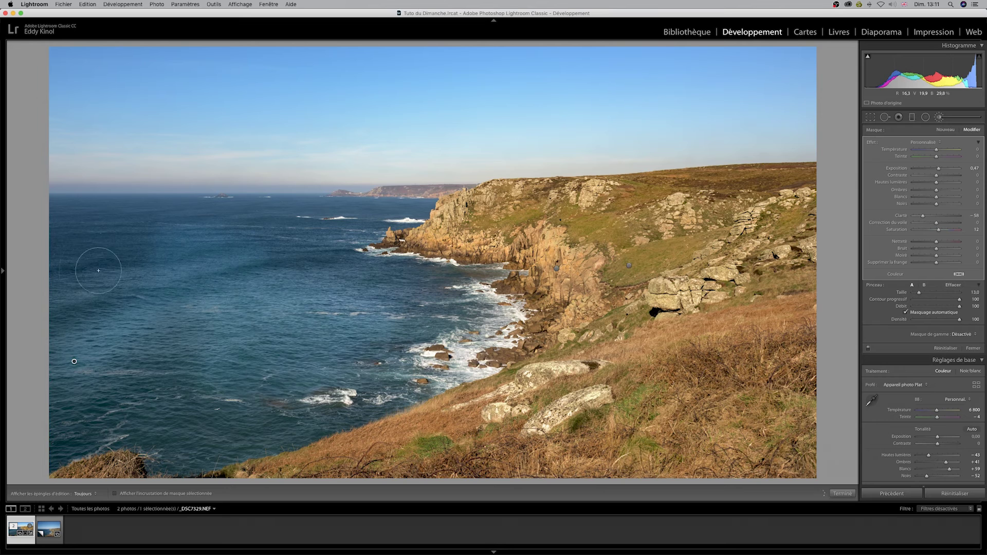
pyautogui.press('h')
pyautogui.scroll(-5, 330, 284)
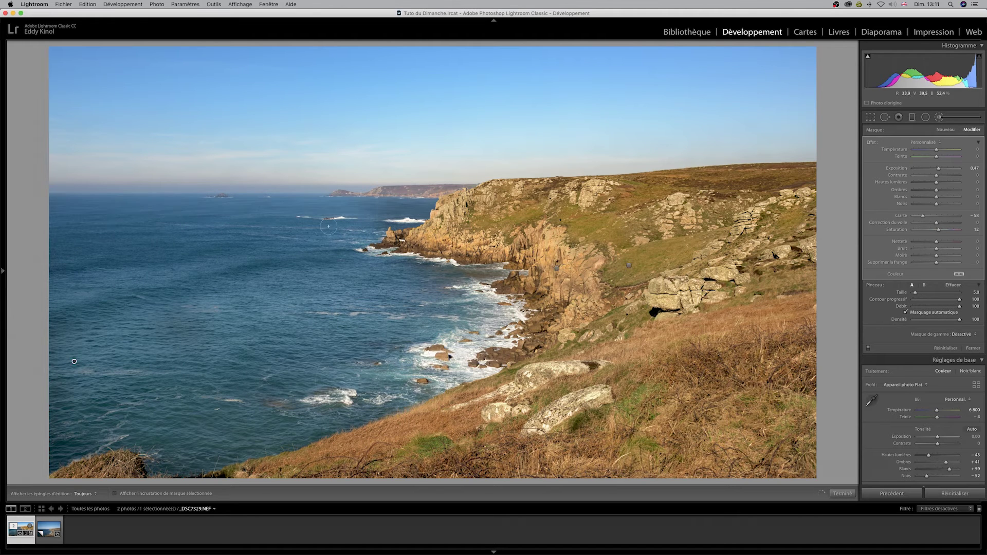
pyautogui.press('h')
pyautogui.moveTo(936, 190); pyautogui.dragTo(942, 191)
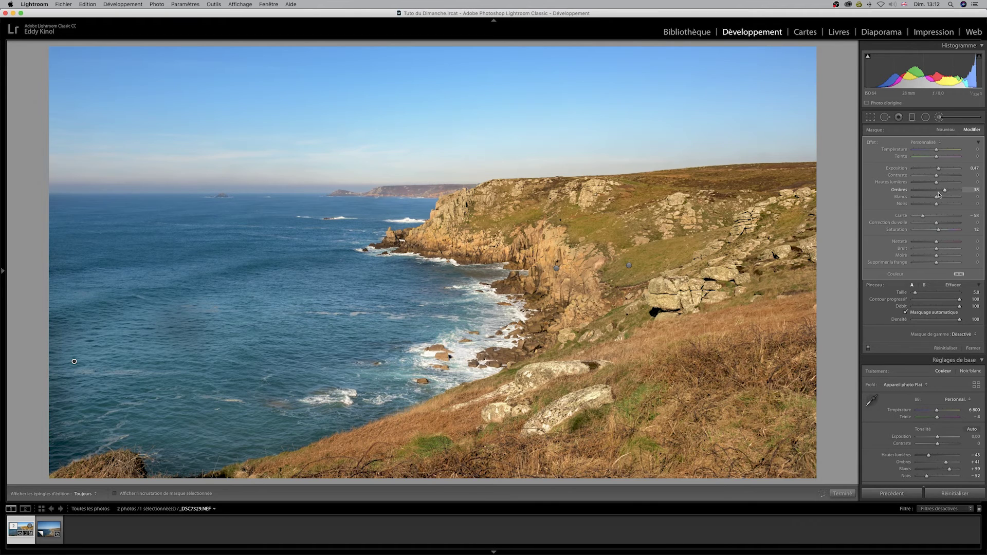
pyautogui.click(973, 349)
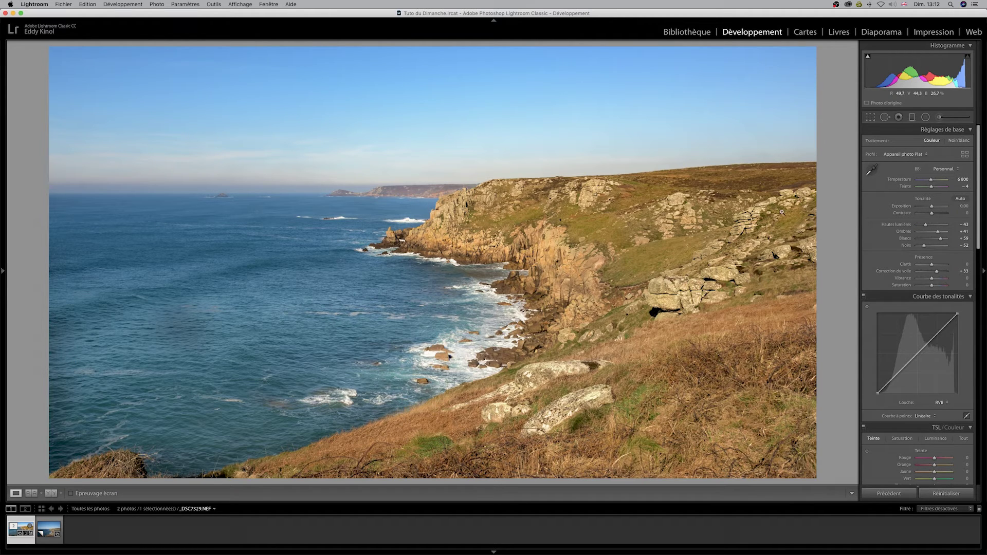
# Step: Add a slightly tilted graduated filter from the sky down past the horizon and set only its exposure, to -0.69
pyautogui.click(912, 117)
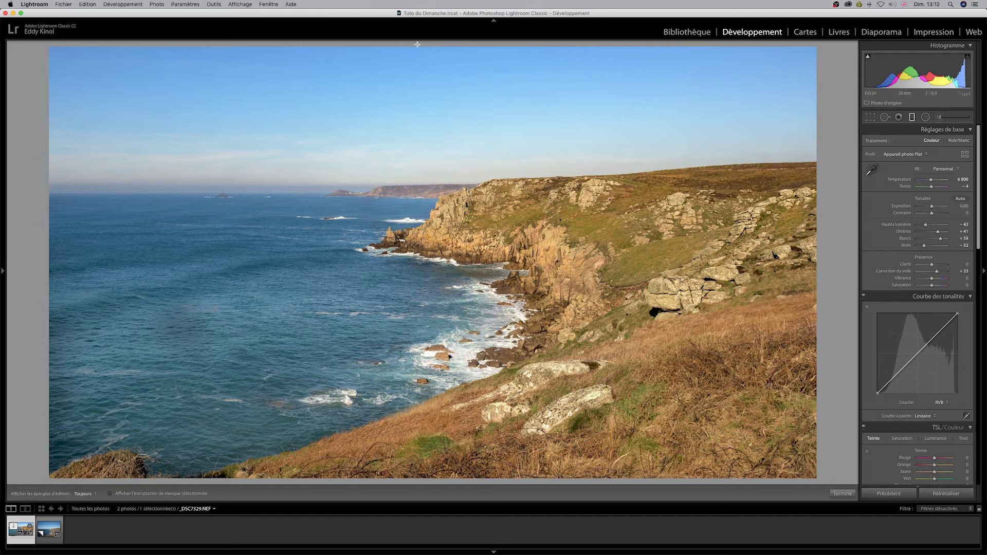
pyautogui.moveTo(411, 49); pyautogui.dragTo(411, 189)
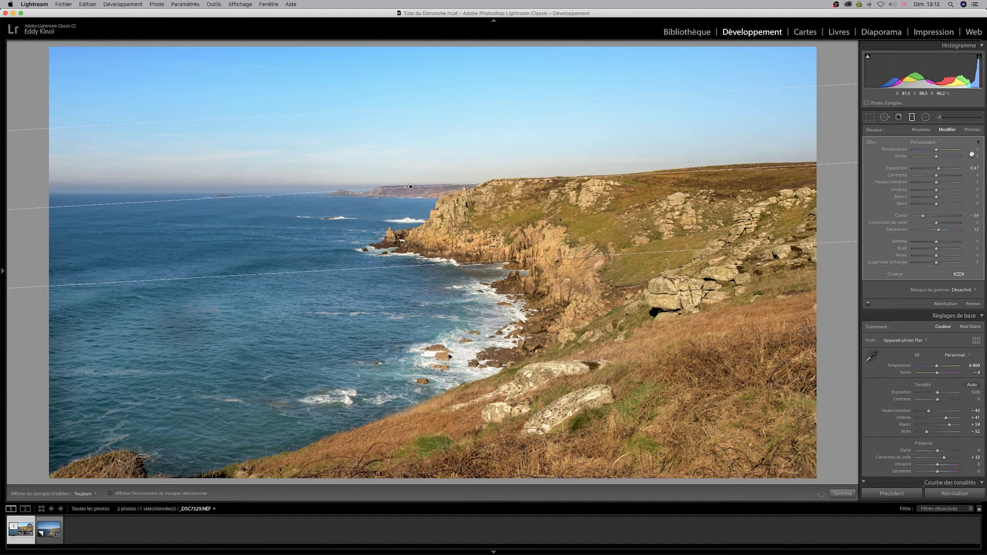
pyautogui.press('alt')
pyautogui.click(878, 141)
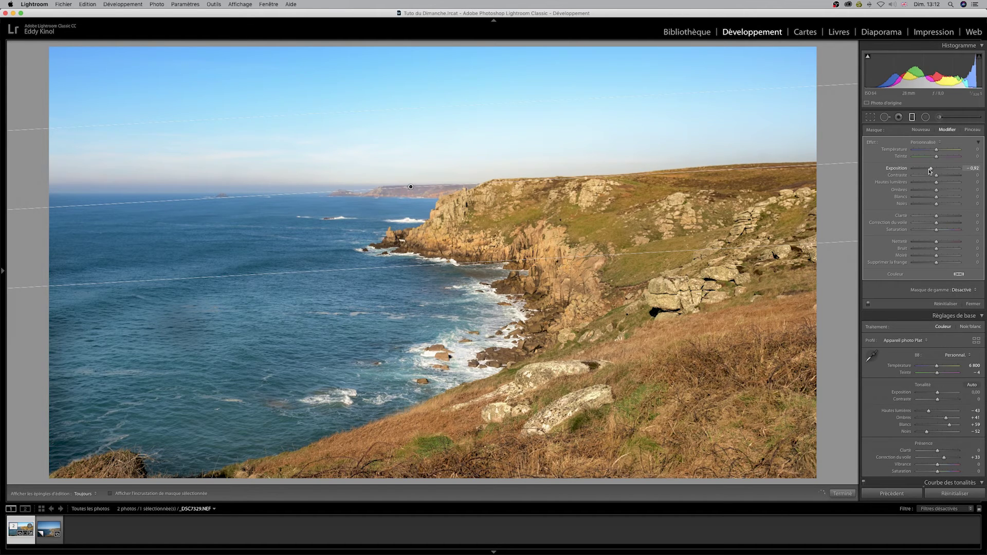
pyautogui.moveTo(930, 170); pyautogui.dragTo(932, 169)
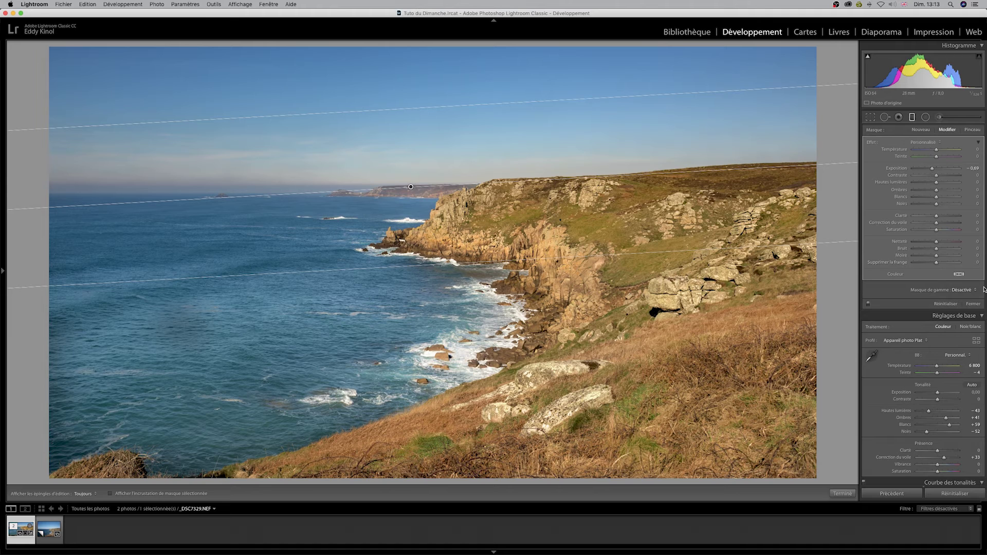
# Step: Restrict the graduated filter with a luminance range mask of 52/100, shift it slightly lower and close the filter
pyautogui.click(966, 291)
pyautogui.click(966, 300)
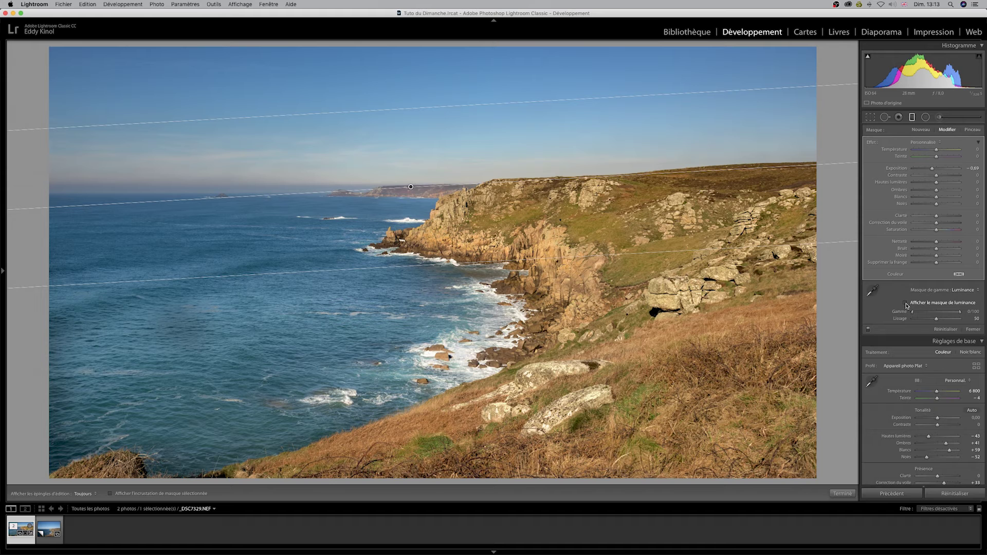
pyautogui.moveTo(447, 264); pyautogui.dragTo(439, 309)
pyautogui.moveTo(913, 312); pyautogui.dragTo(936, 313)
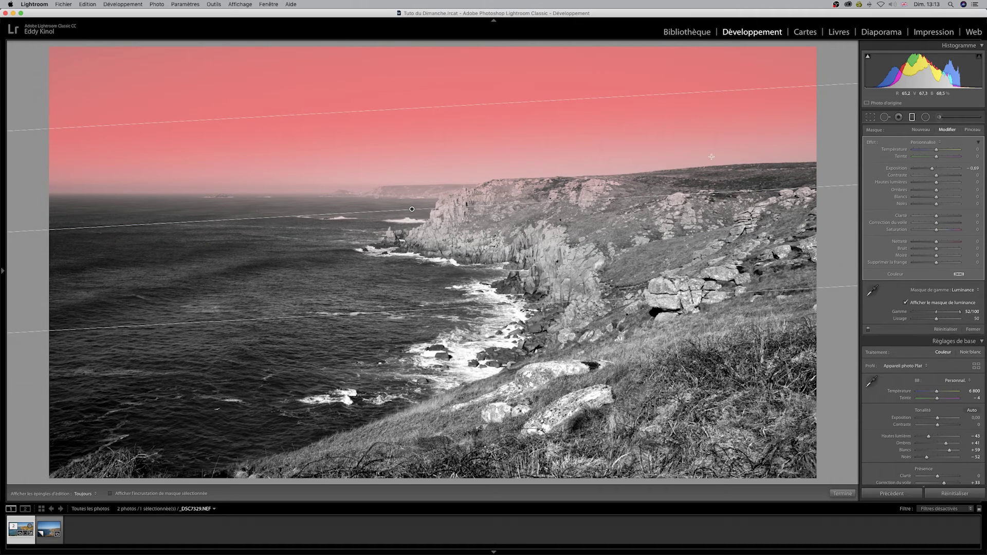
pyautogui.click(975, 329)
# Step: Reopen the adjustment brush on the sea mask and show the edit pins
pyautogui.press('k')
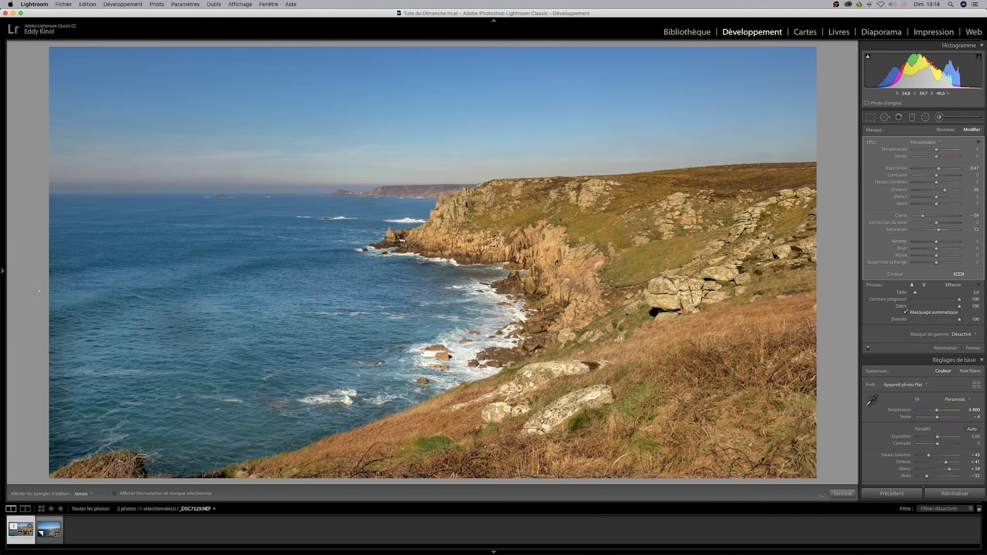
pyautogui.press('h')
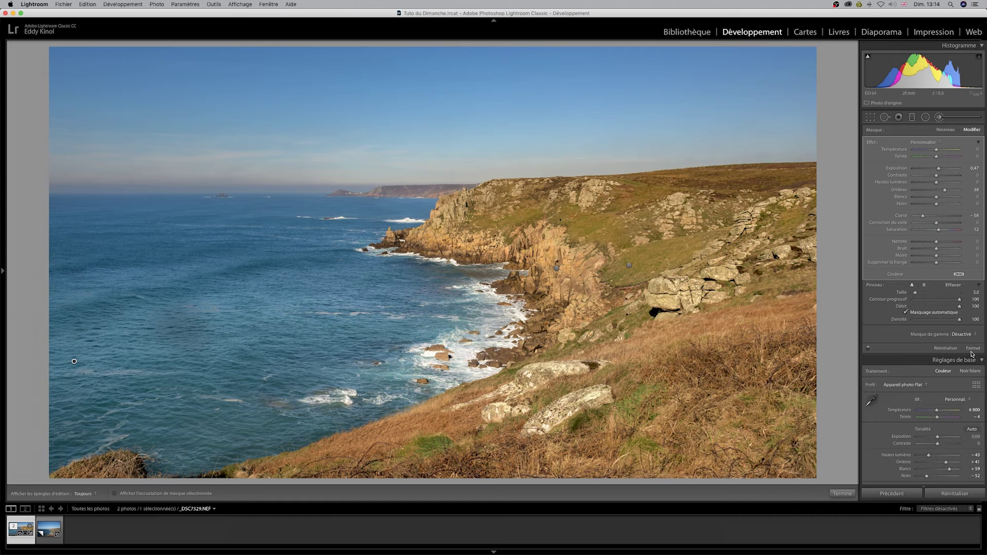
# Step: Close the brush and split-tone the photo with highlights at hue 50, saturation 38 and shadows at hue 256, saturation 43
pyautogui.click(969, 348)
pyautogui.scroll(-5, 920, 411)
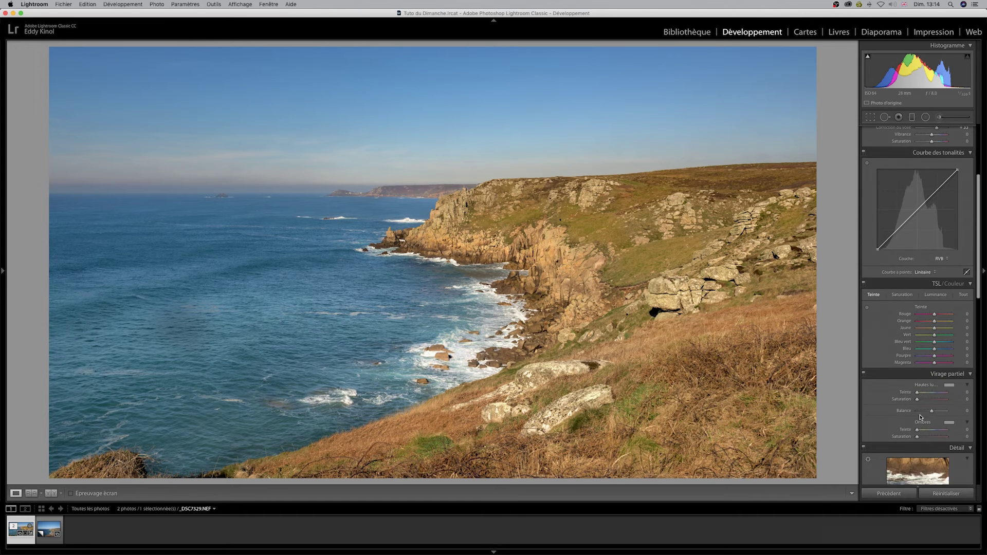
pyautogui.scroll(-3, 922, 403)
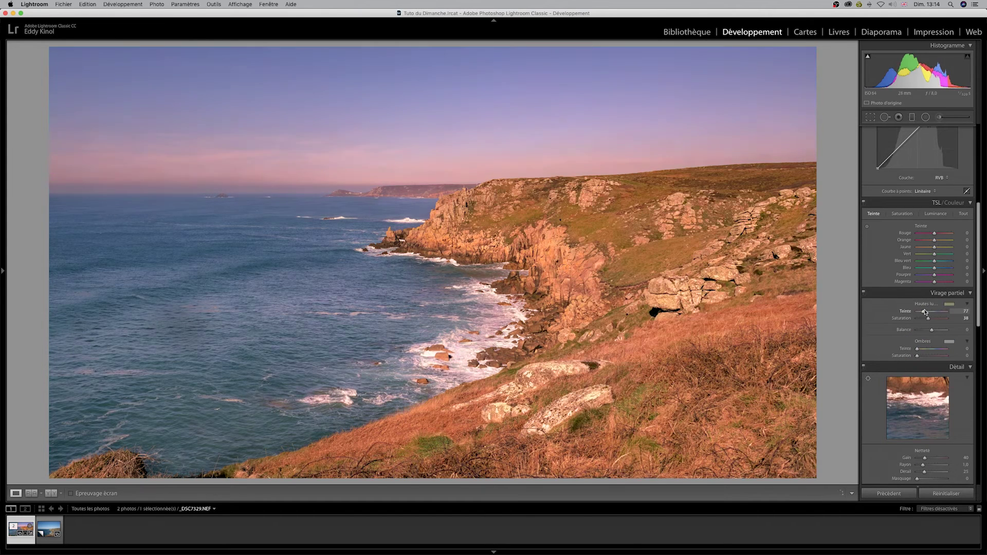
pyautogui.moveTo(943, 349); pyautogui.dragTo(938, 350)
# Step: Set the sharpening amount to 107 and adjust the sharpening masking
pyautogui.scroll(-3, 938, 355)
pyautogui.click(938, 379)
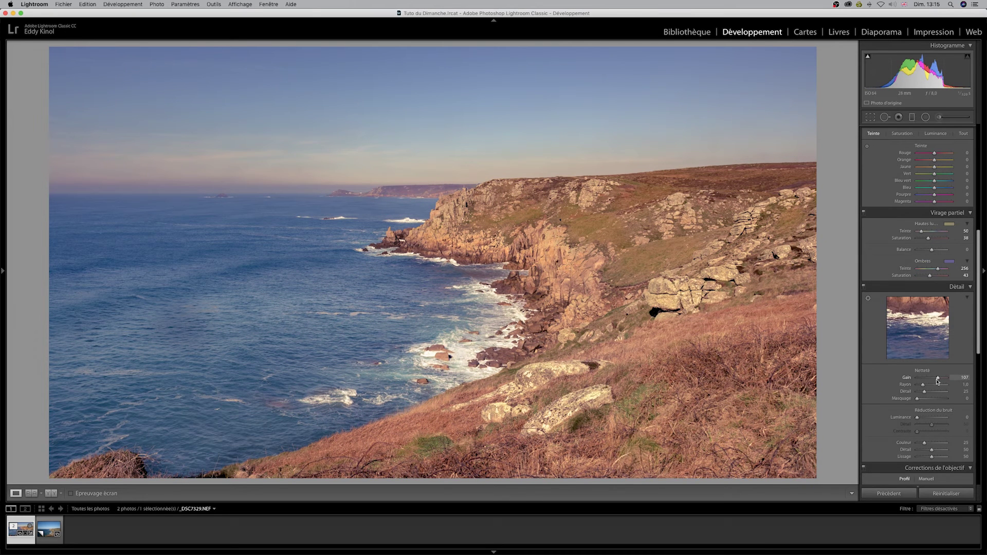
pyautogui.moveTo(917, 399); pyautogui.dragTo(925, 423)
# Step: Set the photo's overall contrast to +34 and its clarity to +26
pyautogui.click(924, 232)
pyautogui.moveTo(924, 231); pyautogui.dragTo(934, 233)
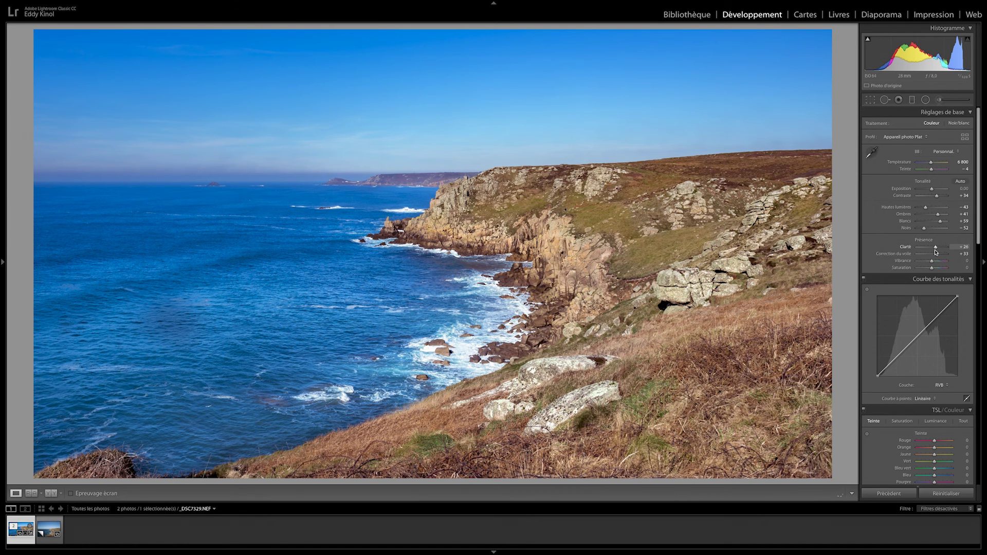
# Step: Compare the developed photo with the unedited original and return to the developed version
pyautogui.press('Right')
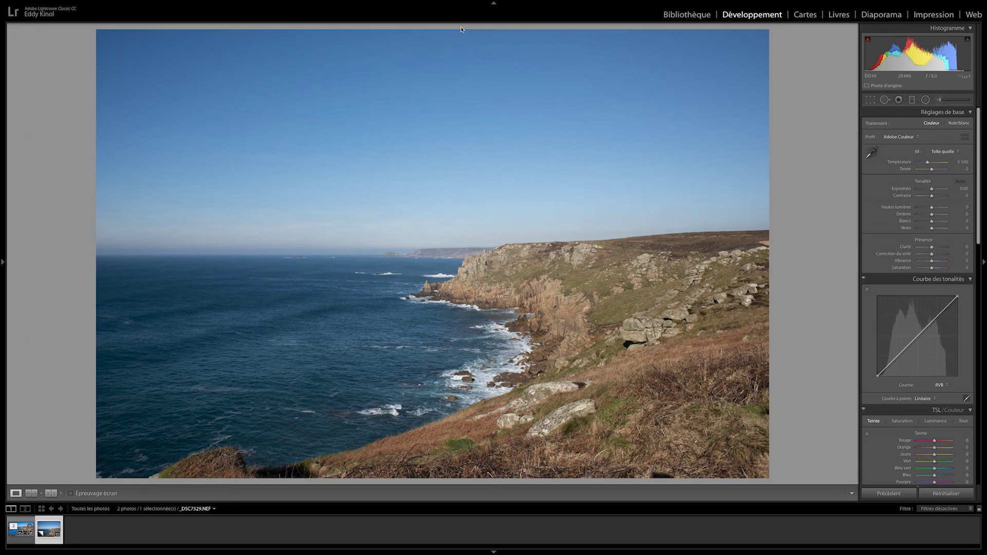
pyautogui.press('Left')
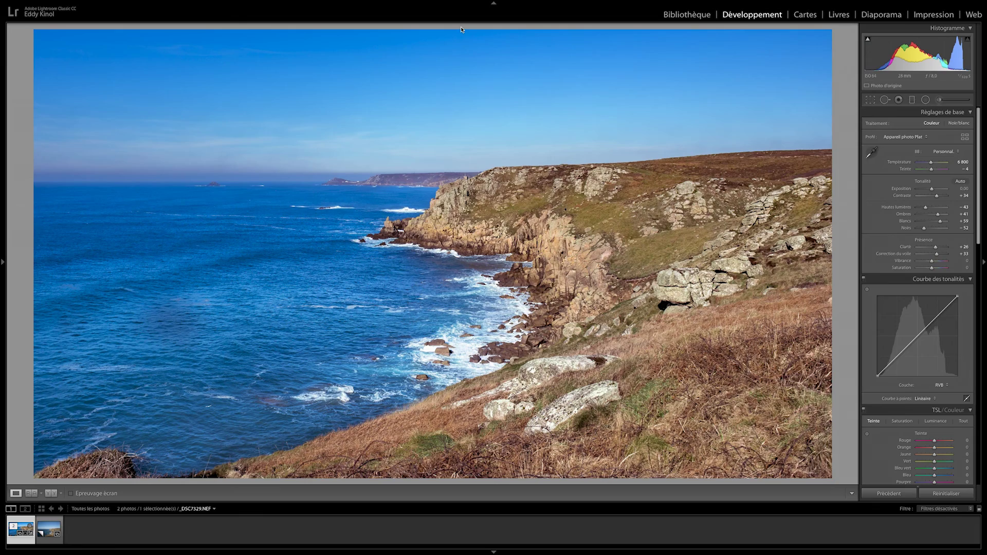